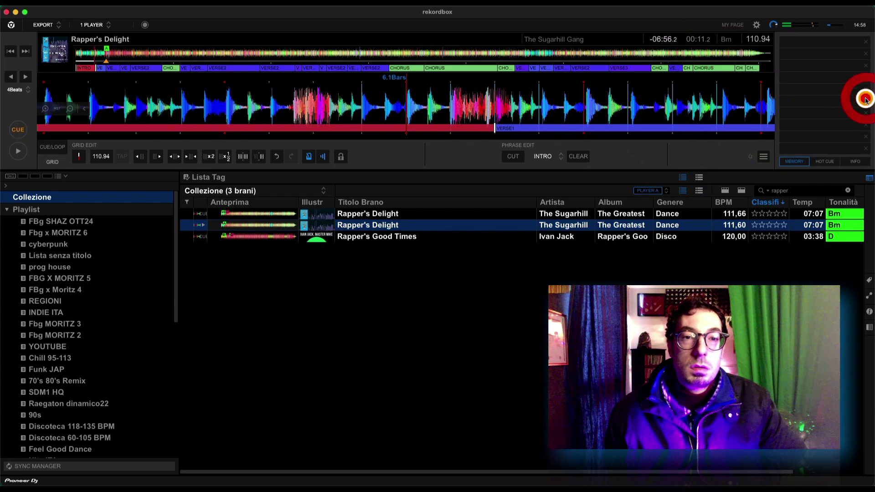
Scrub through the Rapper's Delight waveform around bar 6 to check its beat grid.
{"action": "left_click_drag", "start_coordinate": [683, 112], "coordinate": [621, 116]}
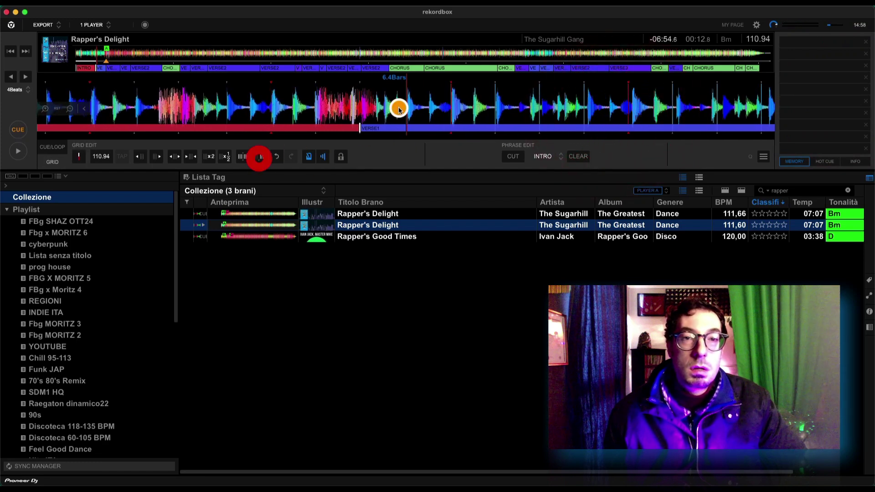
{"action": "left_click_drag", "start_coordinate": [399, 108], "coordinate": [551, 103]}
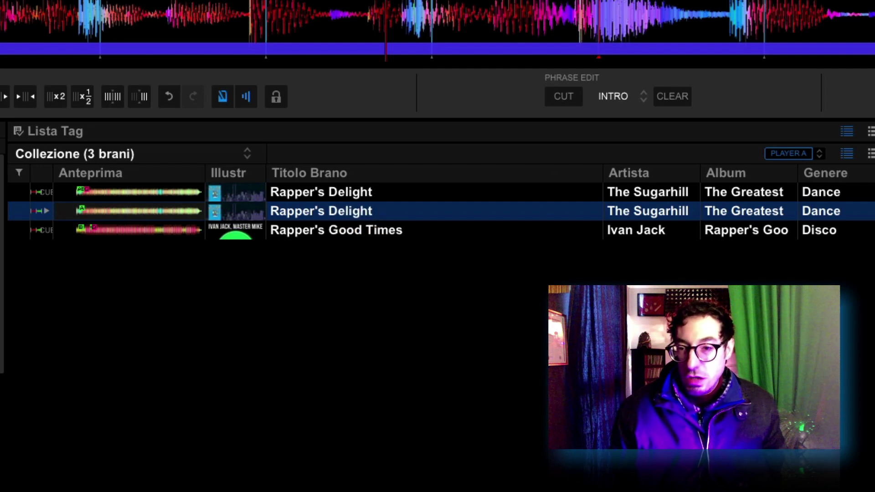
{"action": "left_click", "coordinate": [381, 217]}
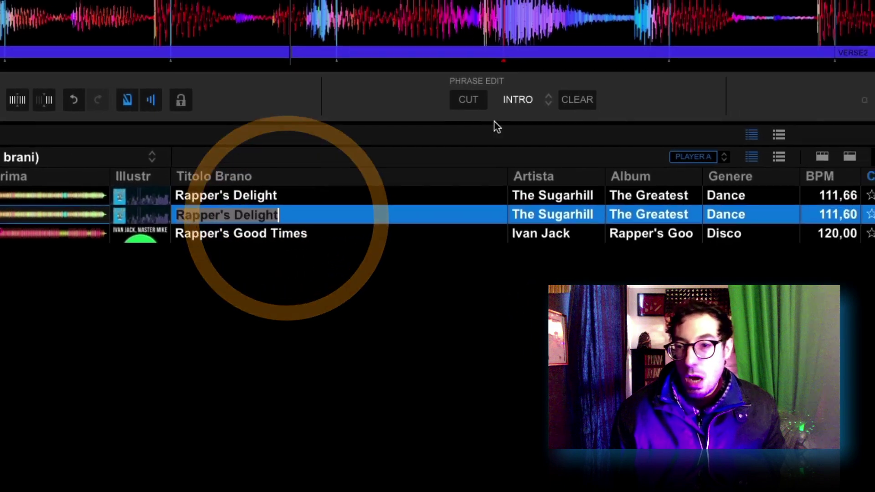
{"action": "left_click", "coordinate": [740, 107]}
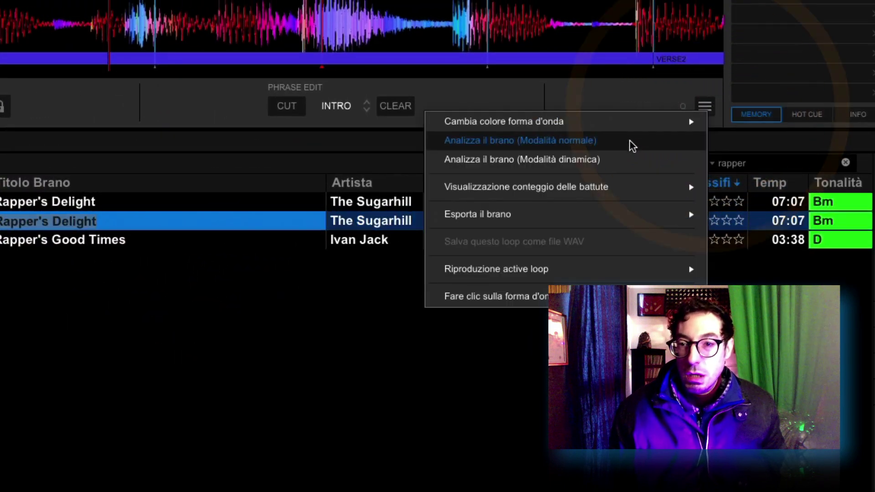
{"action": "left_click", "coordinate": [621, 160]}
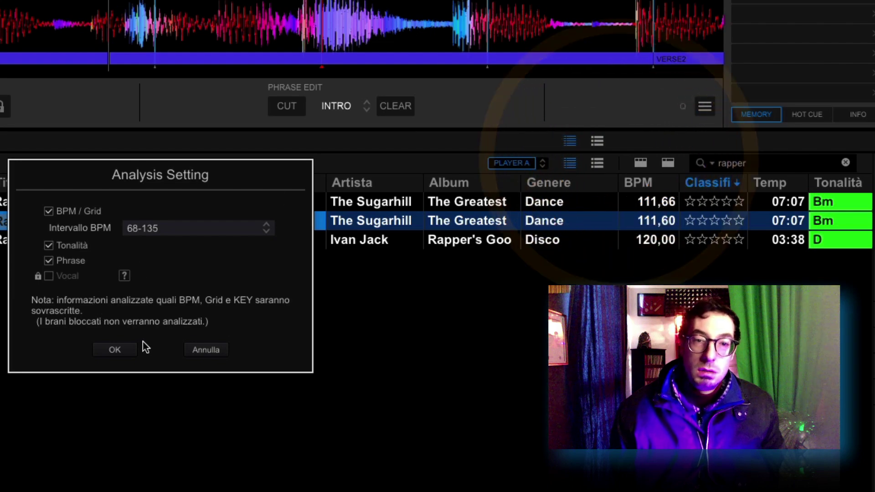
{"action": "left_click", "coordinate": [213, 352]}
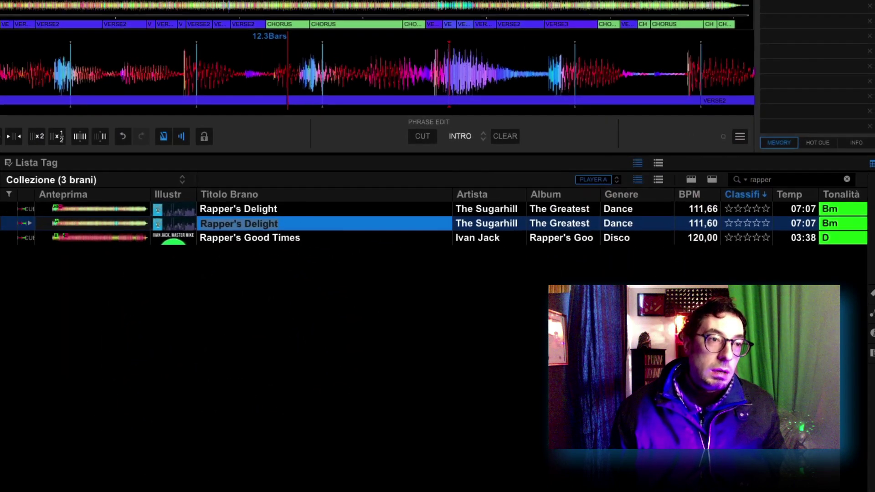
Return to the start of Rapper's Delight and align the playback position with the first beat.
{"action": "left_click", "coordinate": [77, 55]}
{"action": "left_click_drag", "start_coordinate": [511, 121], "coordinate": [478, 124]}
{"action": "left_click", "coordinate": [477, 123]}
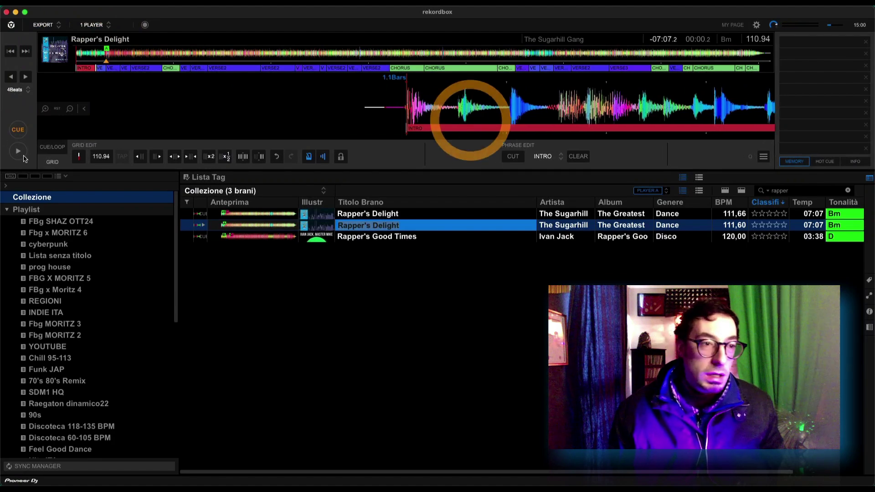
{"action": "left_click", "coordinate": [53, 162]}
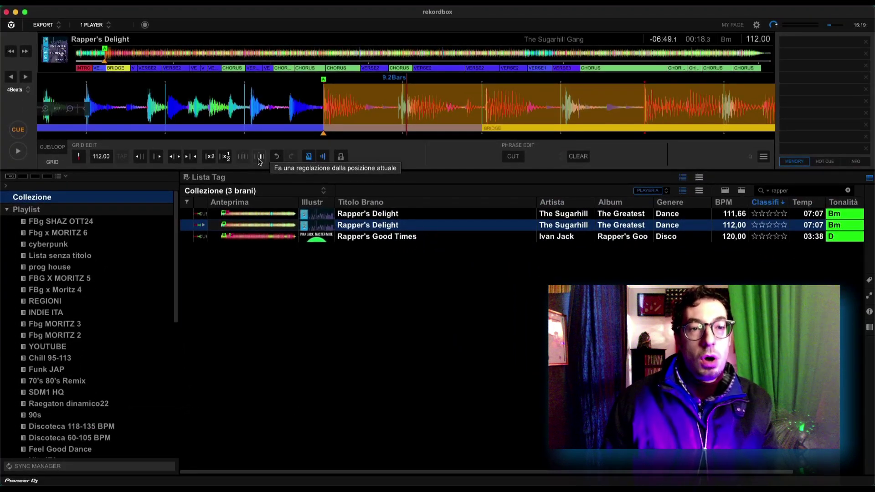
Analyze Rapper's Delight in dynamic mode with the 68-135 BPM range, including BPM/Grid, key and phrase.
{"action": "right_click", "coordinate": [392, 226]}
{"action": "left_click", "coordinate": [456, 160]}
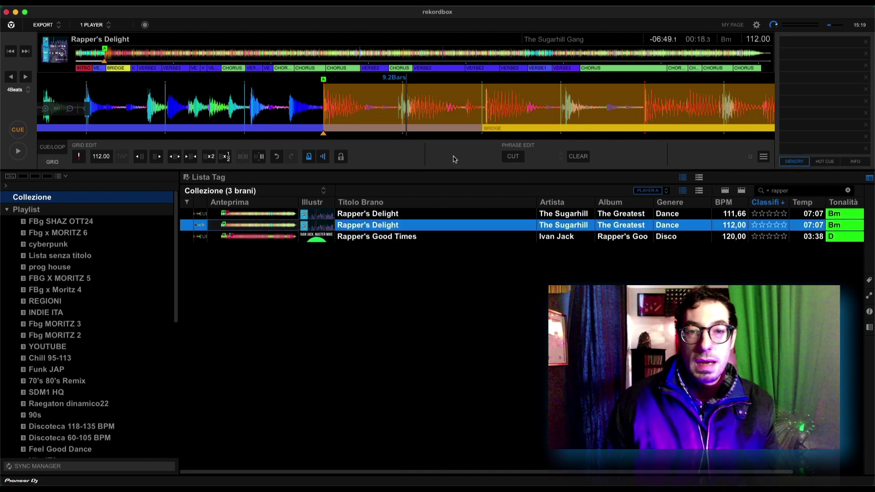
{"action": "left_click", "coordinate": [764, 156]}
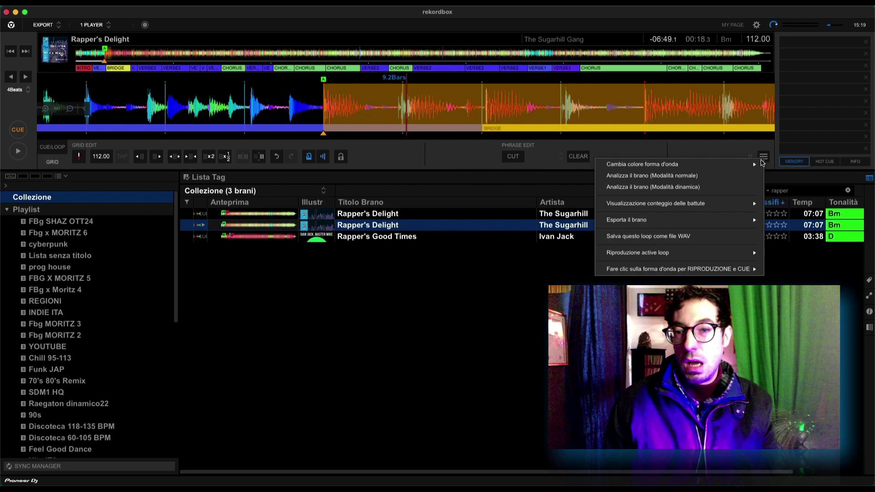
{"action": "left_click", "coordinate": [726, 188]}
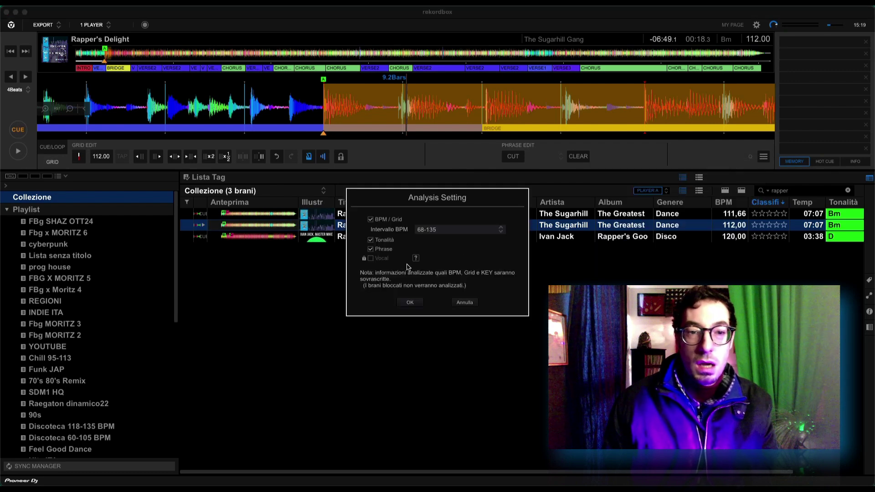
{"action": "left_click", "coordinate": [412, 302]}
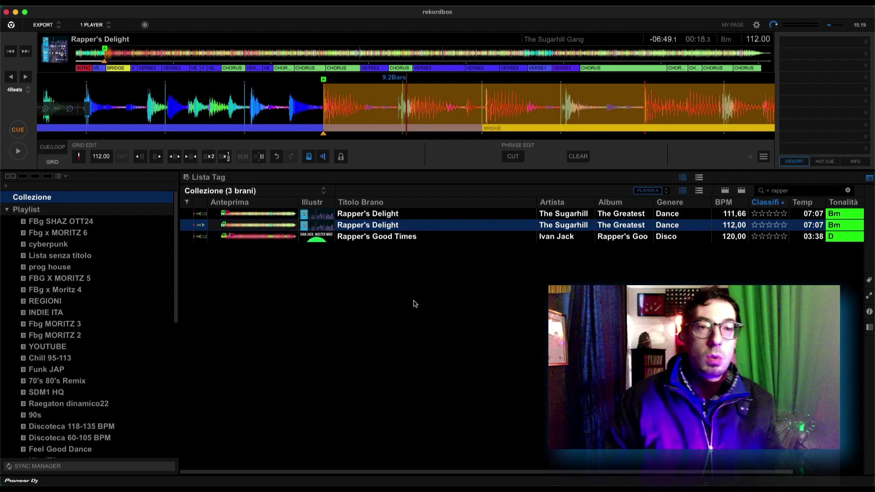
Examine the Rapper's Delight beat grid over a wider stretch of the waveform and around hot cue A.
{"action": "left_click", "coordinate": [217, 109]}
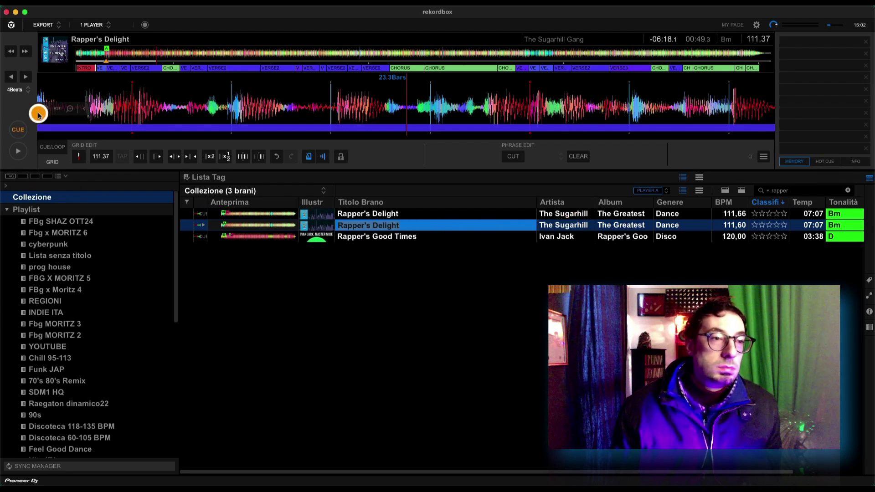
{"action": "left_click", "coordinate": [68, 111]}
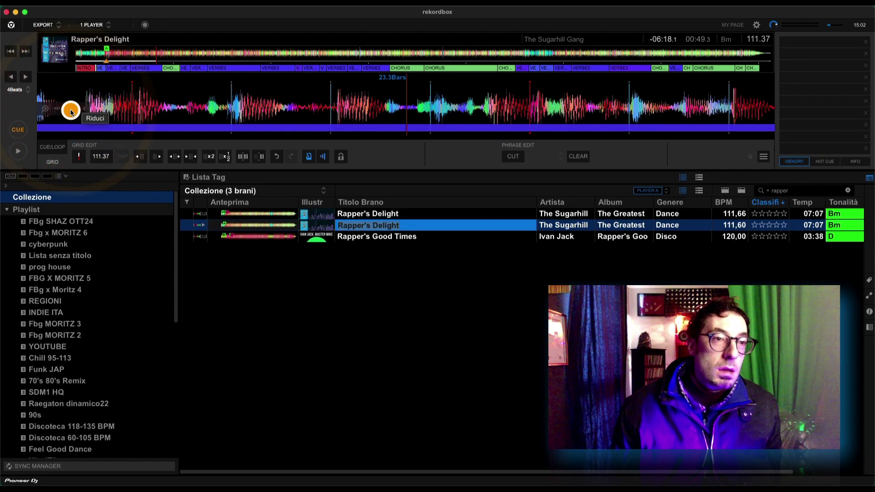
{"action": "left_click", "coordinate": [71, 111]}
{"action": "left_click", "coordinate": [71, 110]}
{"action": "left_click", "coordinate": [71, 111]}
{"action": "left_click", "coordinate": [70, 110]}
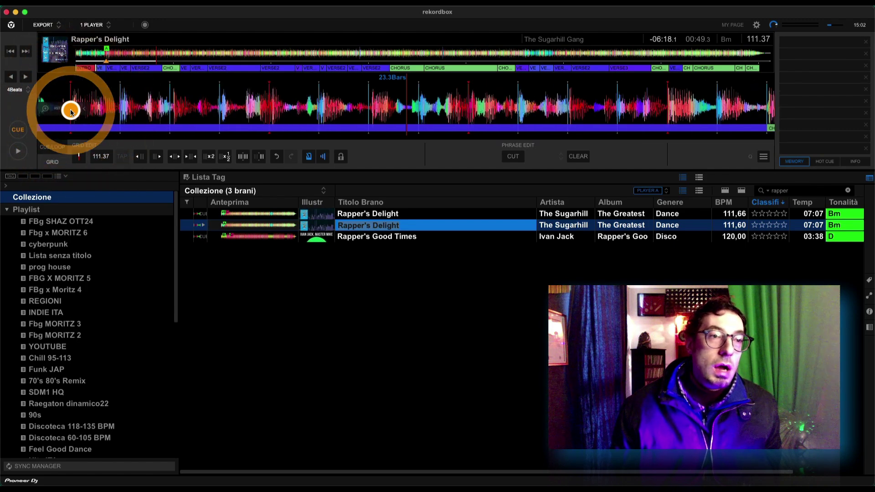
{"action": "left_click", "coordinate": [71, 111]}
{"action": "left_click", "coordinate": [106, 55]}
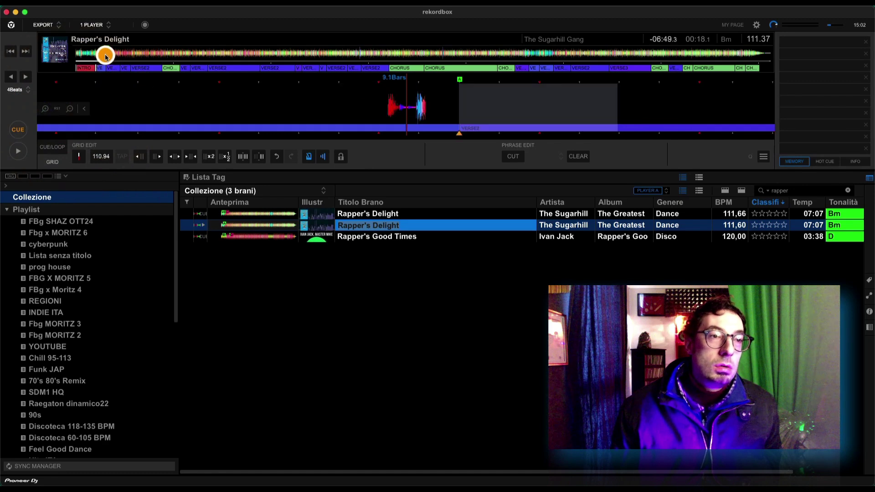
{"action": "left_click_drag", "start_coordinate": [491, 112], "coordinate": [510, 125]}
{"action": "left_click", "coordinate": [510, 125]}
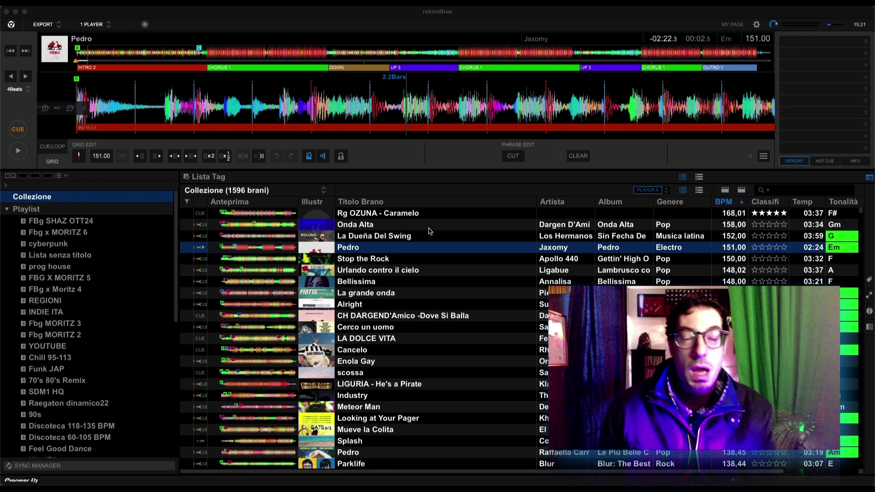
Reanalyze the track Pedro by Jaxomy with the BPM range kept at 68-135.
{"action": "right_click", "coordinate": [412, 243]}
{"action": "left_click", "coordinate": [456, 44]}
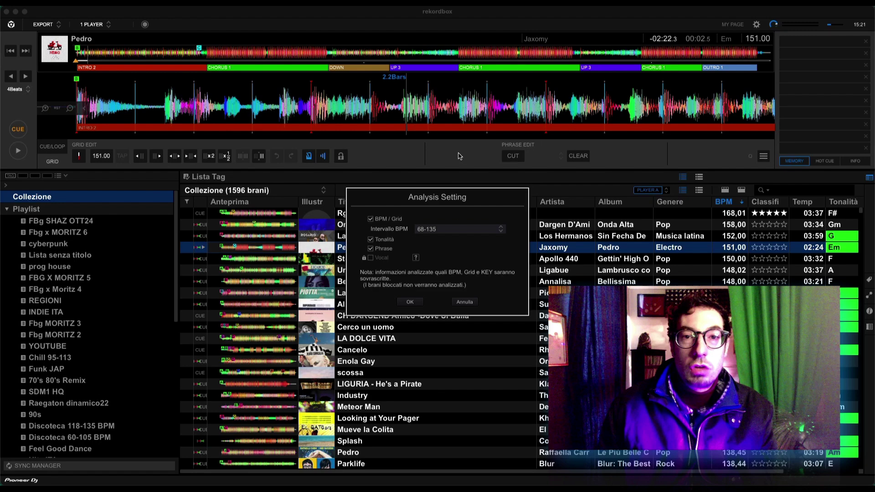
{"action": "left_click", "coordinate": [446, 229]}
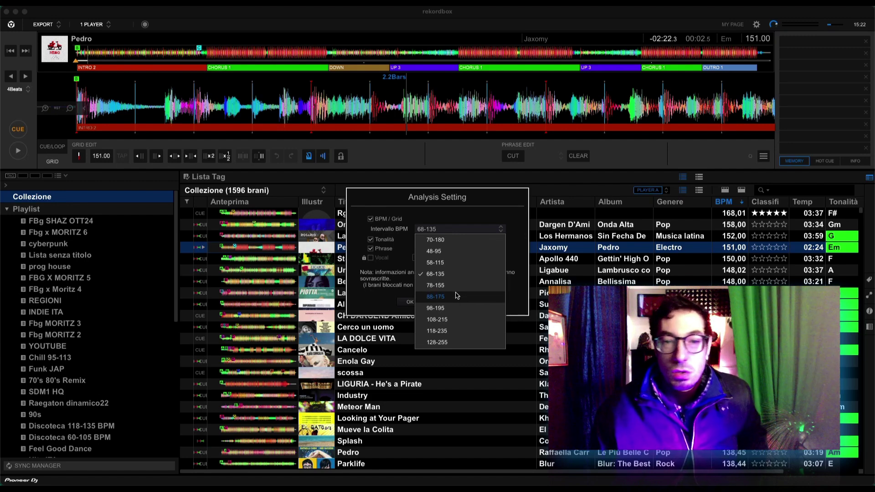
{"action": "left_click", "coordinate": [537, 177]}
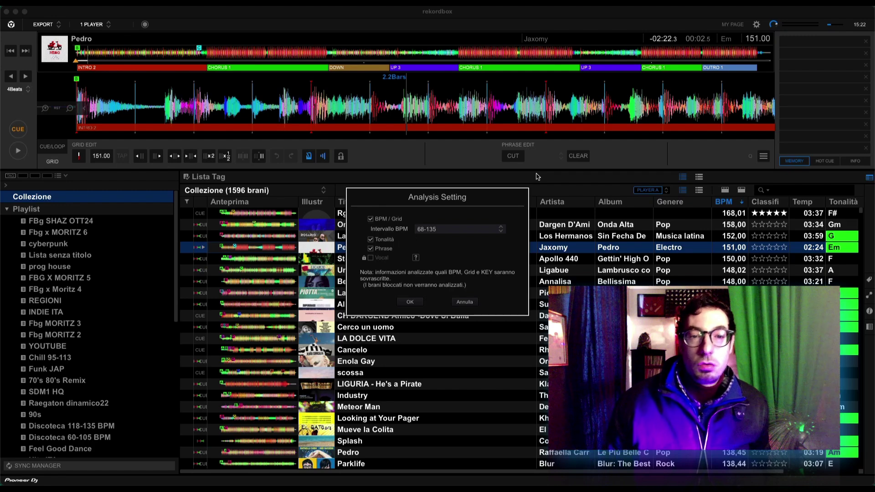
{"action": "left_click", "coordinate": [449, 229]}
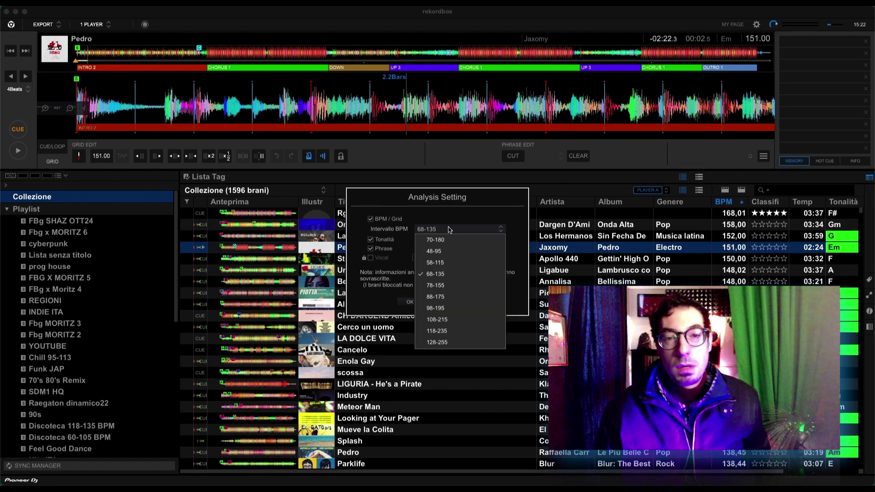
{"action": "left_click", "coordinate": [456, 275]}
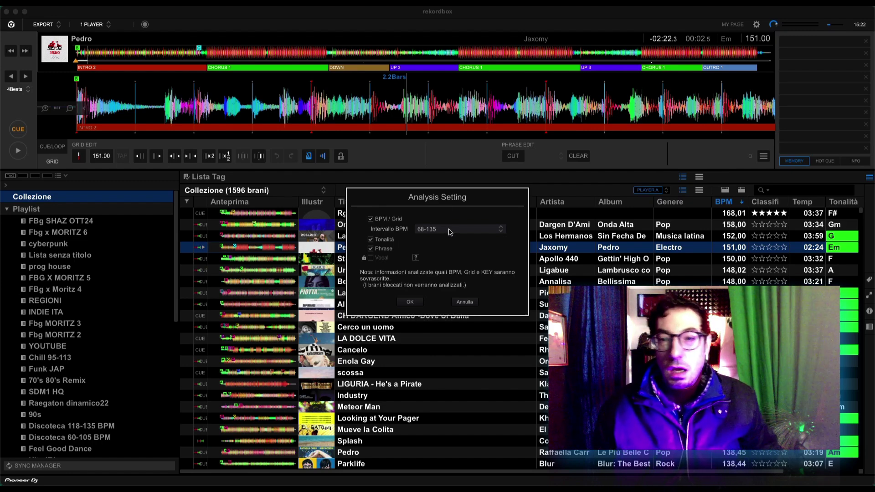
{"action": "left_click", "coordinate": [410, 302]}
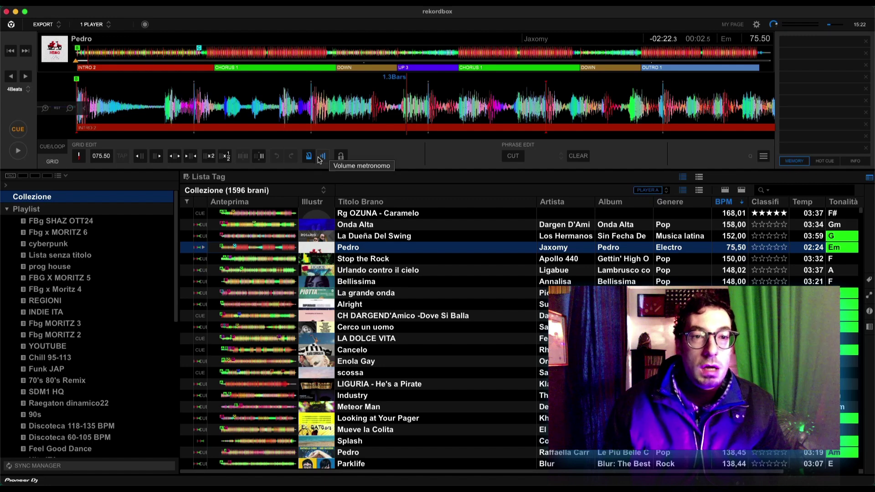
Reload Pedro and play it from the intro and from the first chorus to check its beat grid.
{"action": "double_click", "coordinate": [393, 246]}
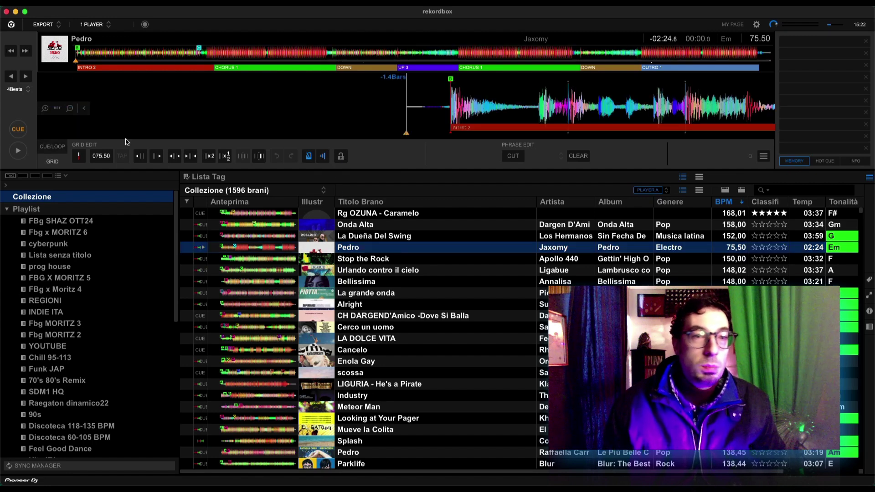
{"action": "key", "text": "space"}
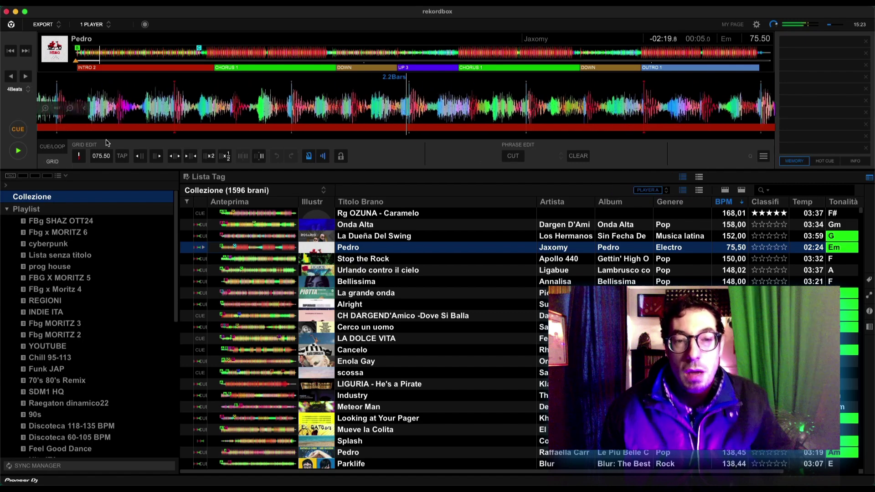
{"action": "left_click", "coordinate": [219, 48]}
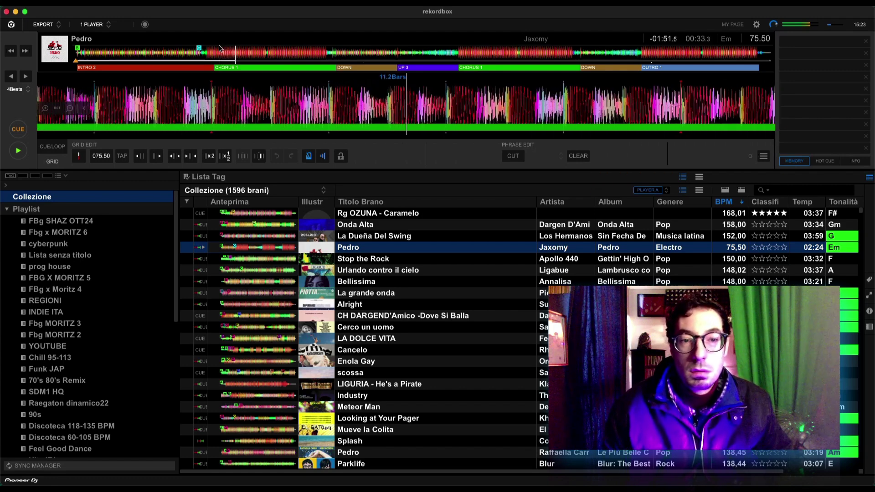
{"action": "key", "text": "space"}
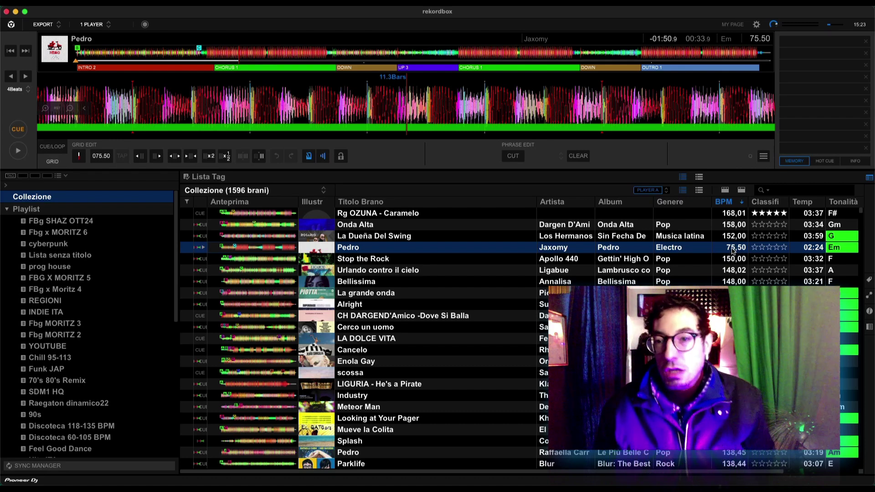
Reanalyze Pedro with the BPM range set to 78-155.
{"action": "right_click", "coordinate": [398, 247]}
{"action": "left_click", "coordinate": [427, 280]}
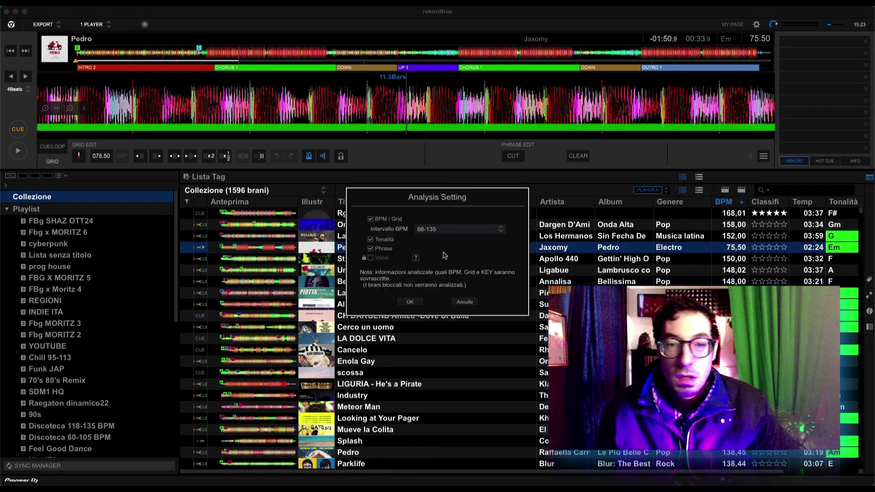
{"action": "left_click", "coordinate": [458, 228]}
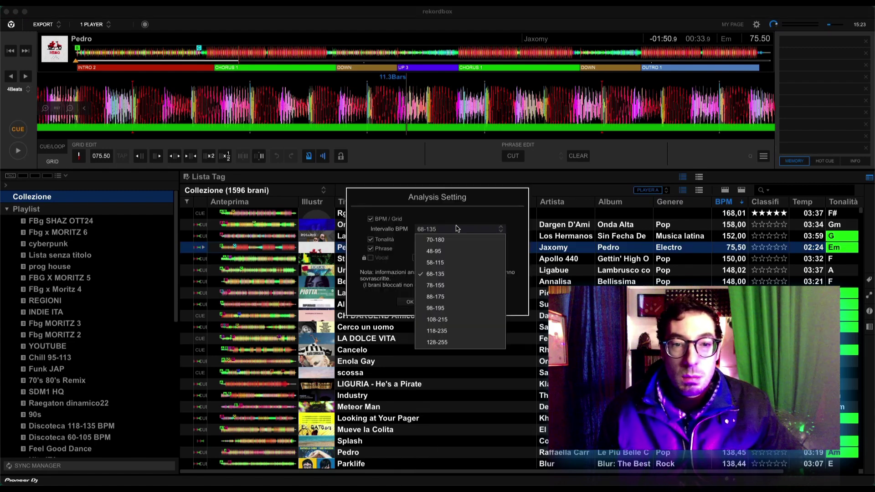
{"action": "left_click", "coordinate": [462, 285]}
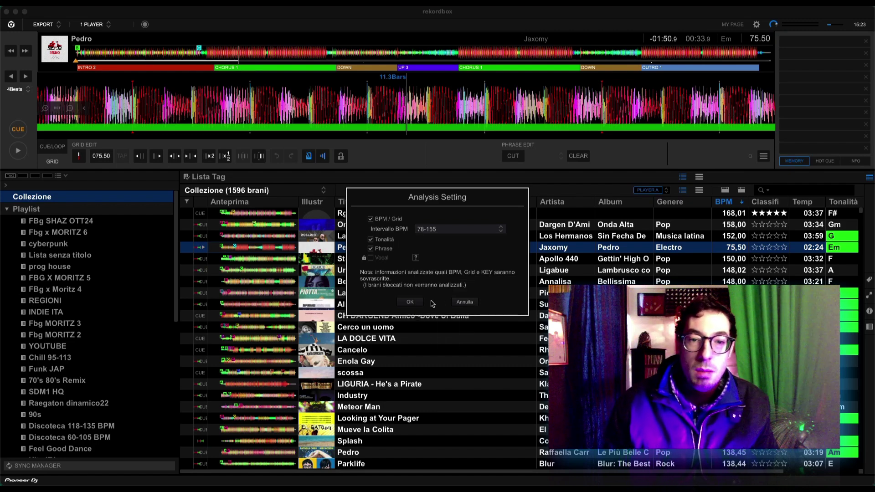
{"action": "left_click", "coordinate": [412, 302]}
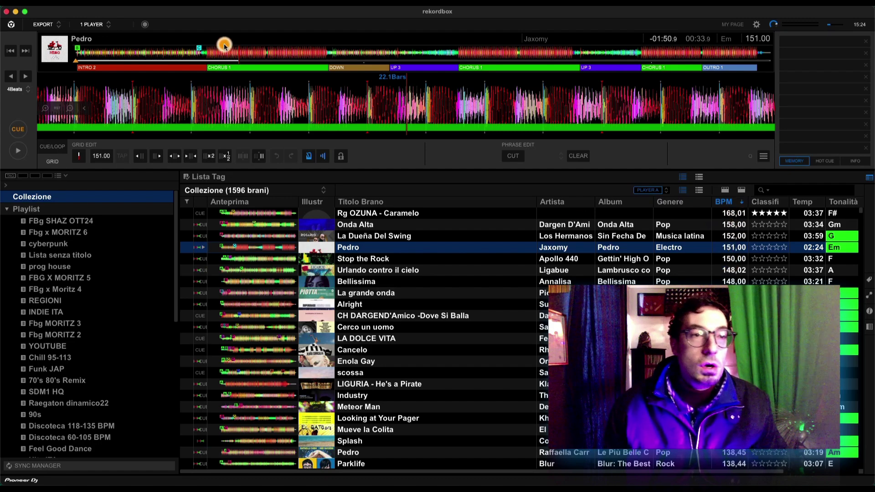
Play Pedro from the start of the first chorus and look through the fastest tracks in the collection.
{"action": "left_click", "coordinate": [206, 54]}
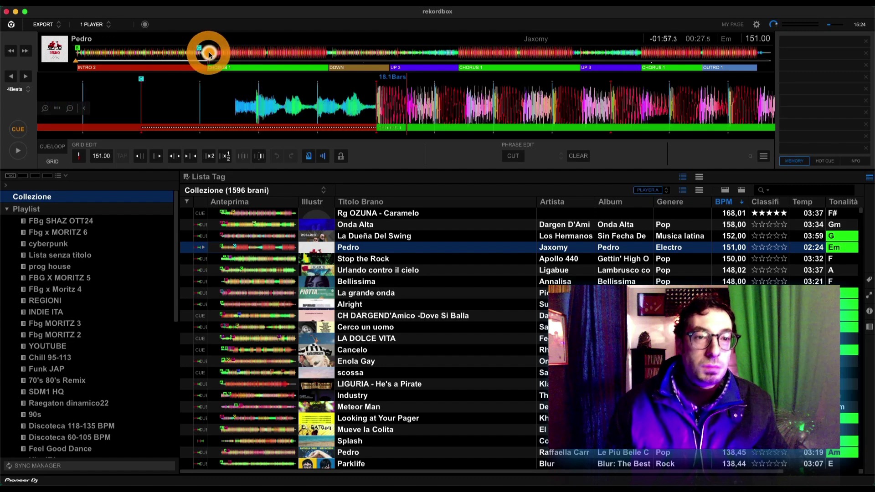
{"action": "key", "text": "space"}
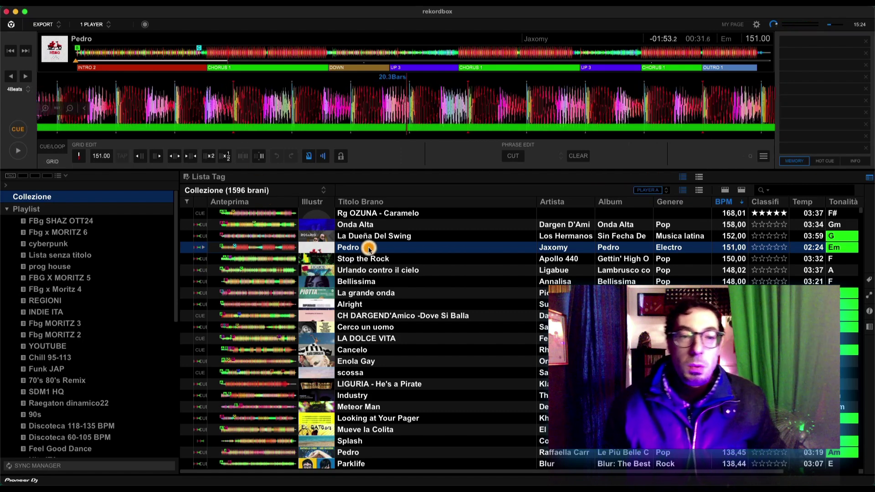
{"action": "scroll", "coordinate": [402, 291], "scroll_direction": "down", "scroll_amount": 1}
{"action": "scroll", "coordinate": [401, 292], "scroll_direction": "down", "scroll_amount": 6}
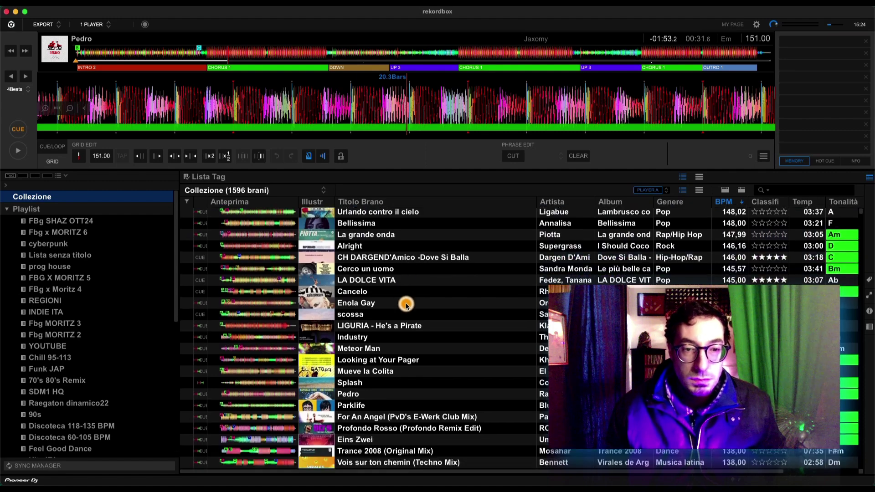
{"action": "scroll", "coordinate": [406, 305], "scroll_direction": "up", "scroll_amount": 6}
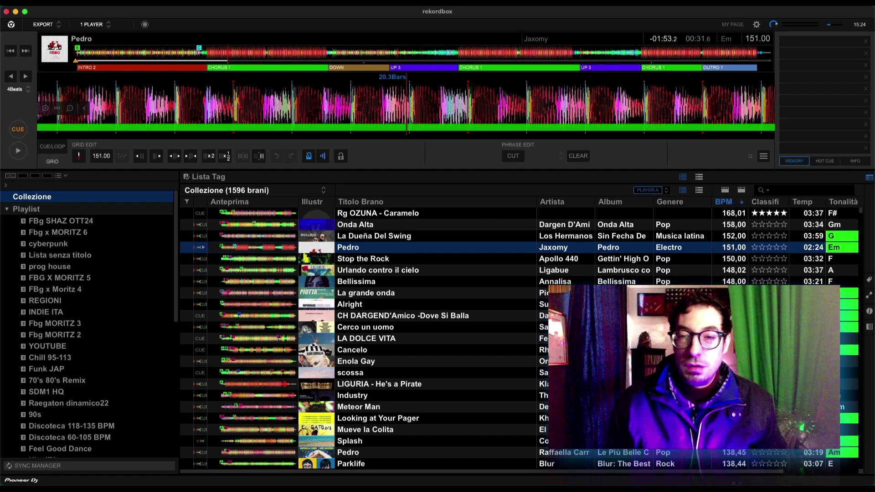
{"action": "left_click", "coordinate": [730, 248]}
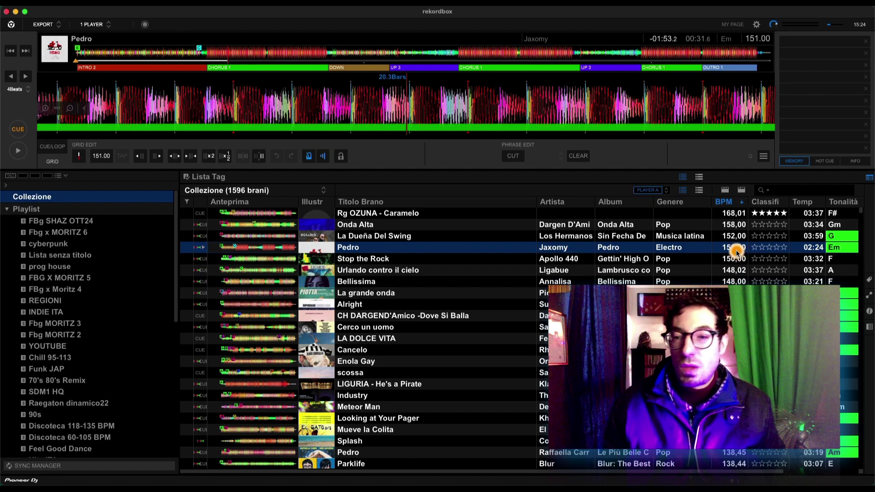
{"action": "right_click", "coordinate": [433, 247]}
{"action": "left_click", "coordinate": [467, 284]}
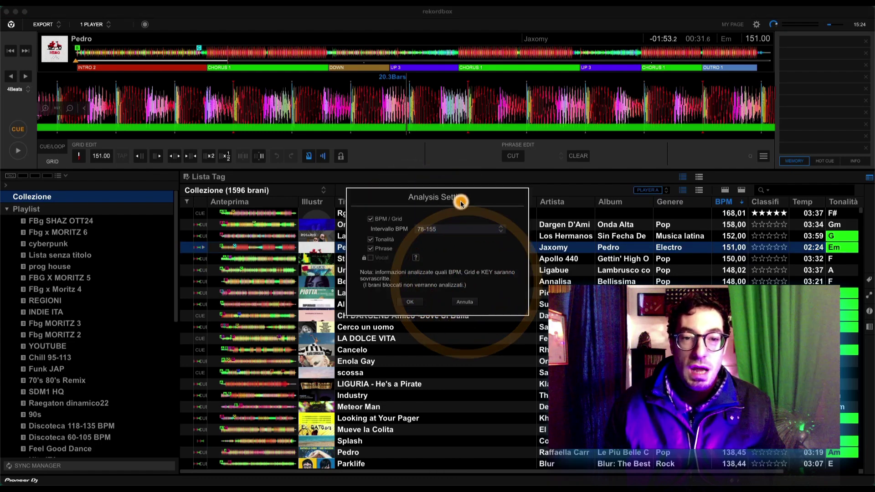
{"action": "left_click", "coordinate": [465, 301]}
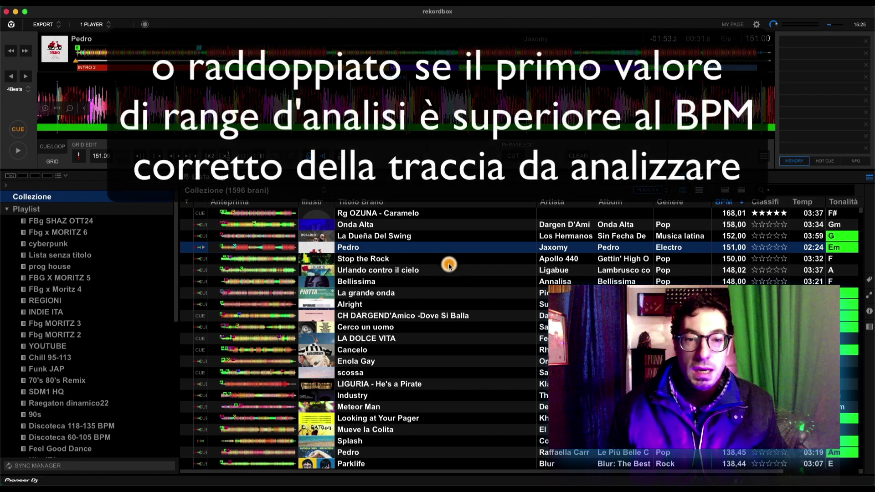
Open the analysis settings for Jaxomy's track Pedro and display the list of available BPM ranges.
{"action": "right_click", "coordinate": [437, 247]}
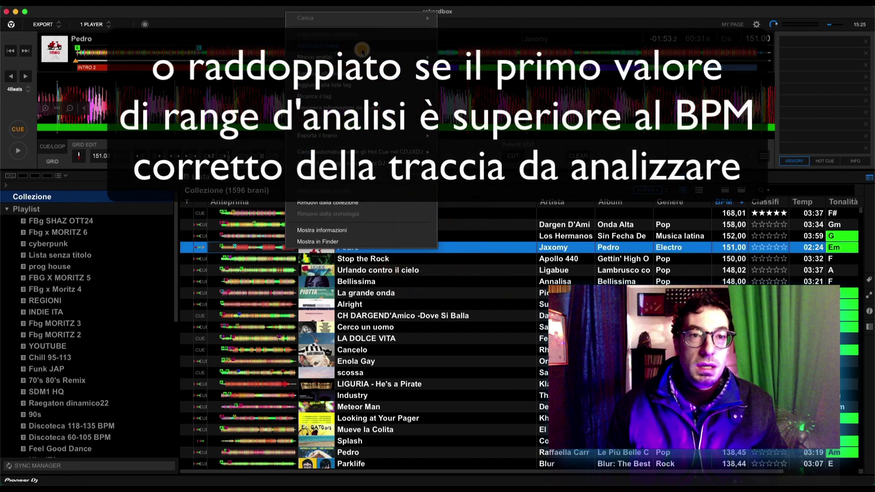
{"action": "left_click", "coordinate": [362, 50]}
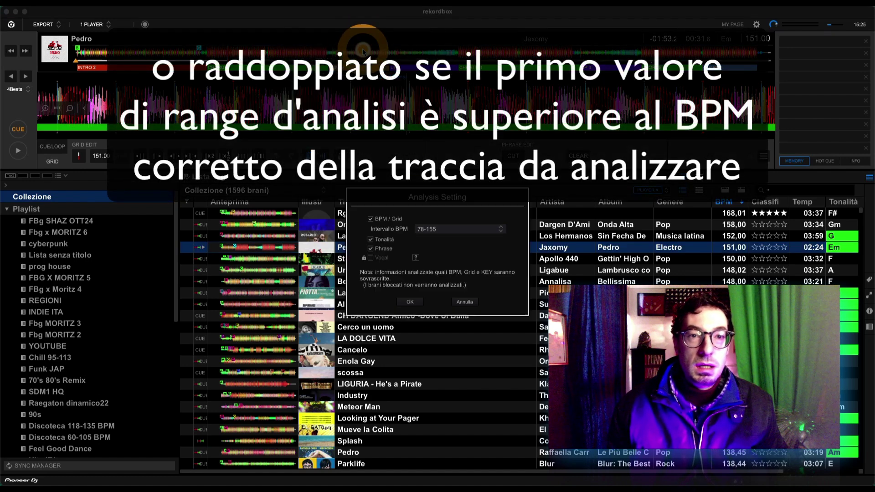
{"action": "left_click", "coordinate": [457, 230]}
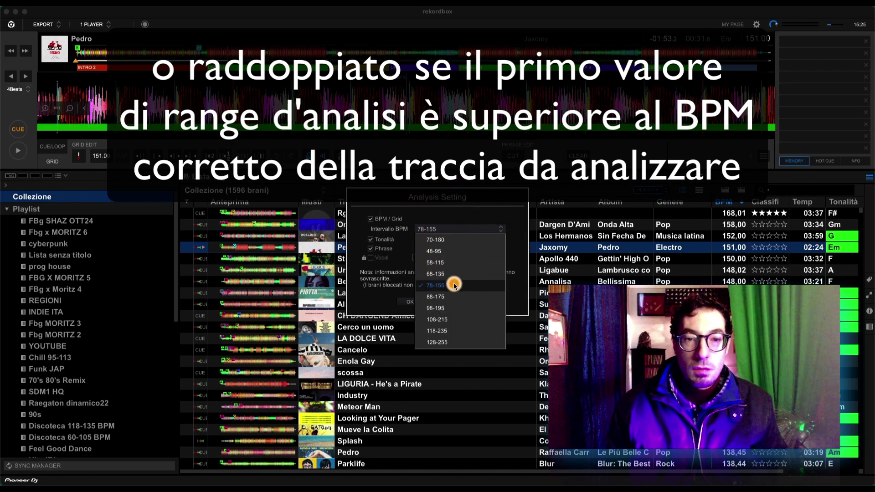